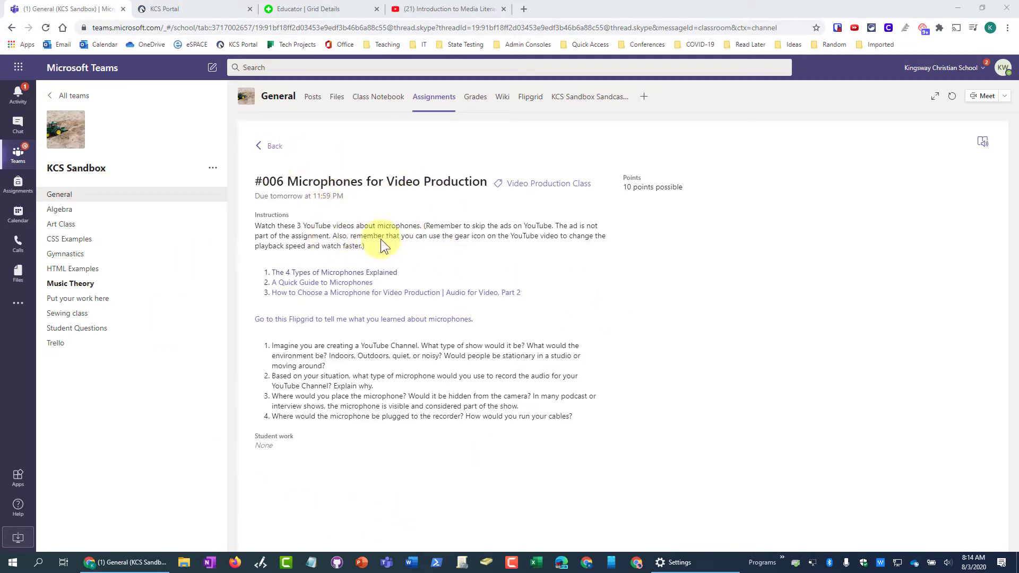
triple_click(253, 225)
drag(253, 220, 377, 245)
click(308, 234)
drag(299, 235, 361, 246)
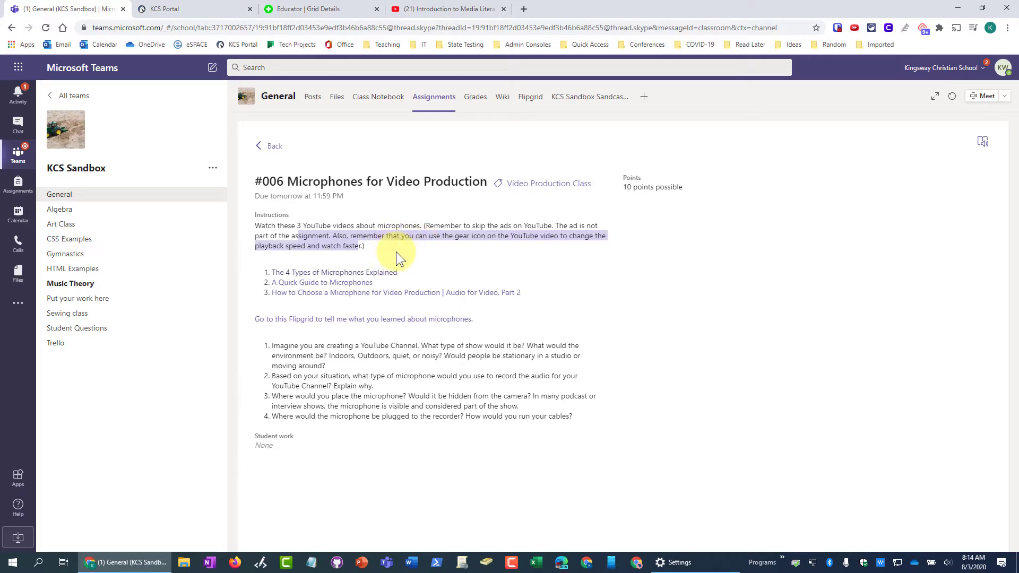
click(412, 245)
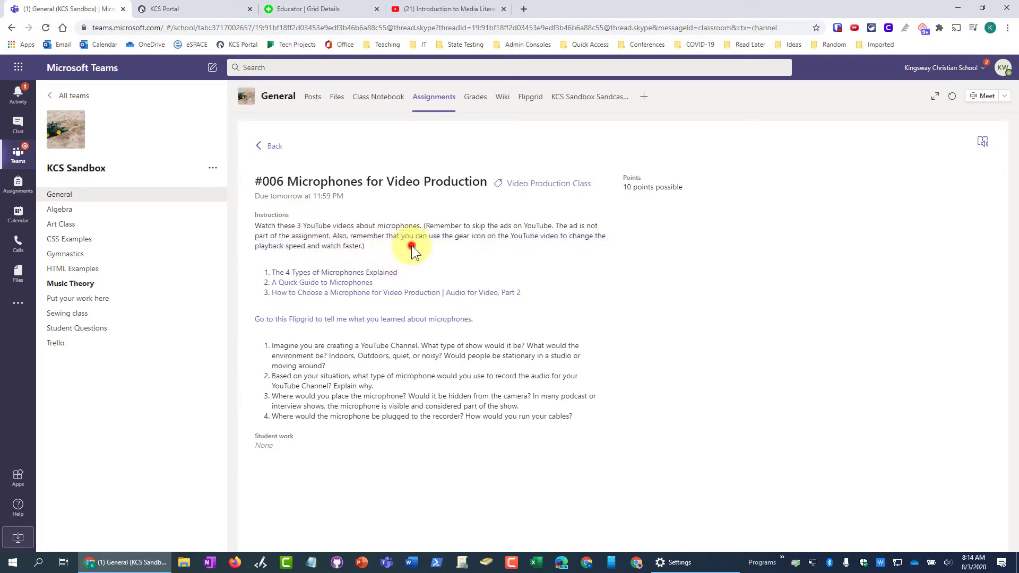
Leave the student view and open the "#006 Microphones for Video Production" assignment for editing
click(273, 146)
click(343, 149)
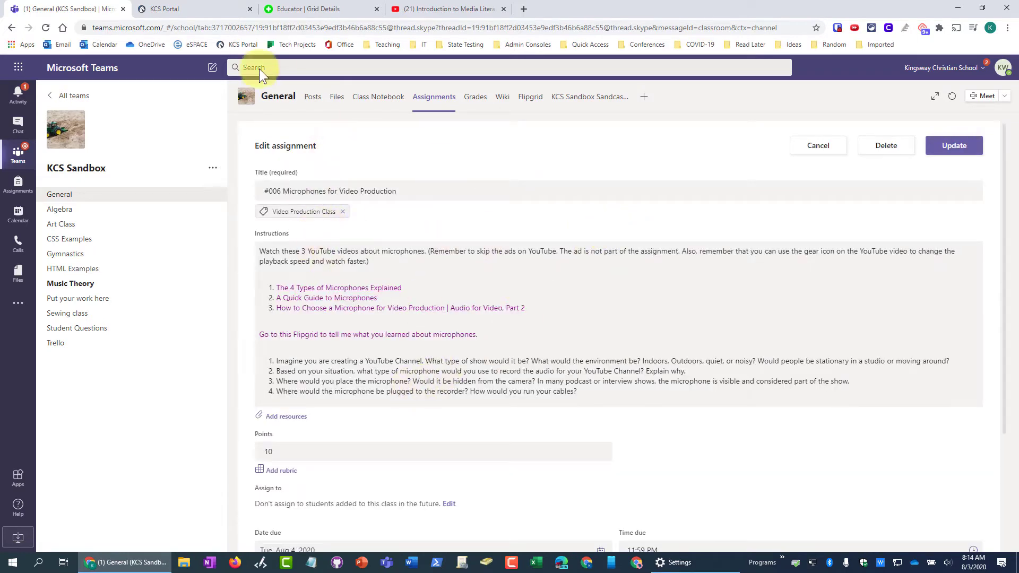
Copy the share link of the KCS Sandbox grid on Flipgrid and return to the assignment in Microsoft Teams
click(192, 8)
click(294, 13)
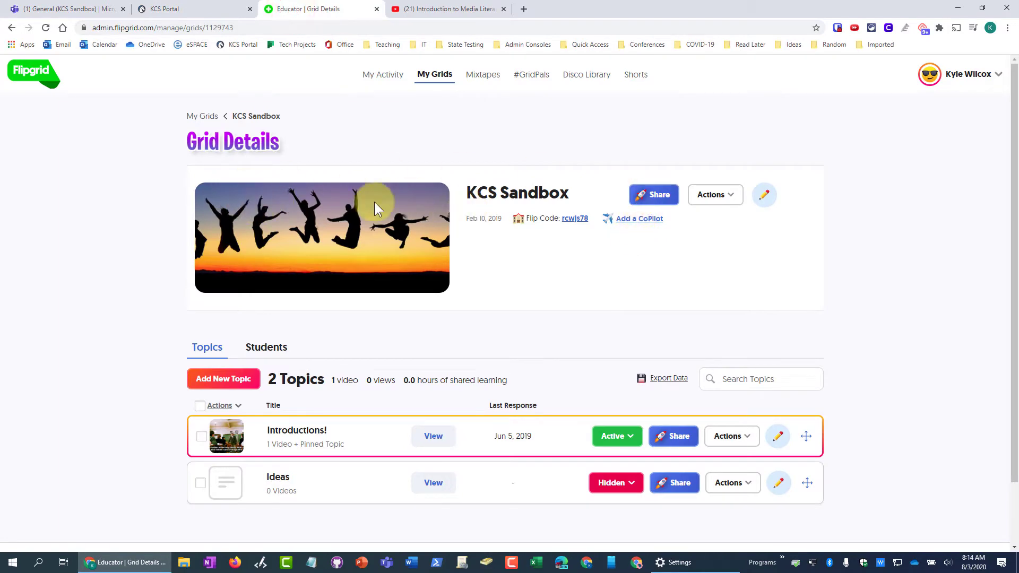
click(653, 195)
click(592, 206)
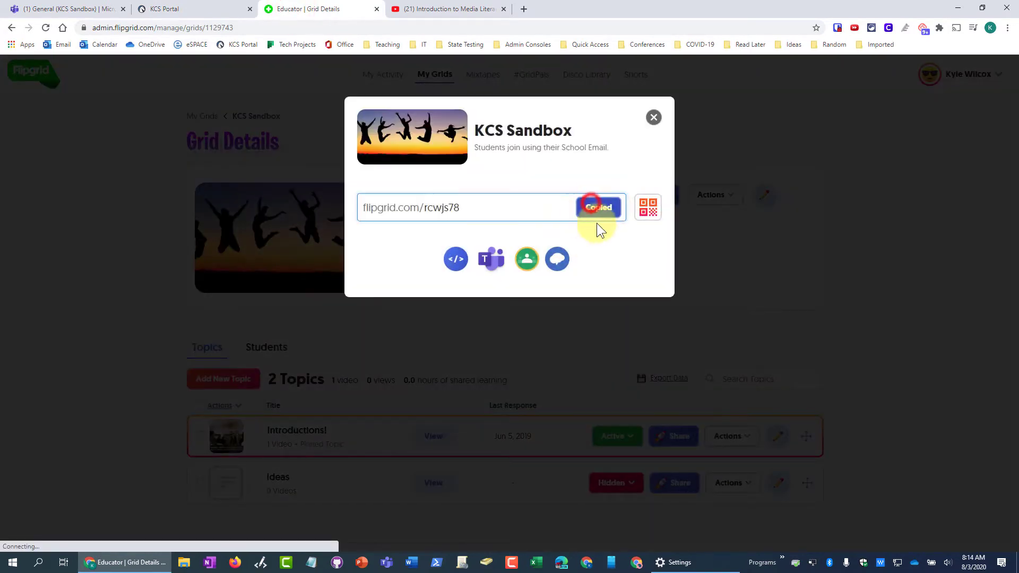
click(54, 9)
click(279, 357)
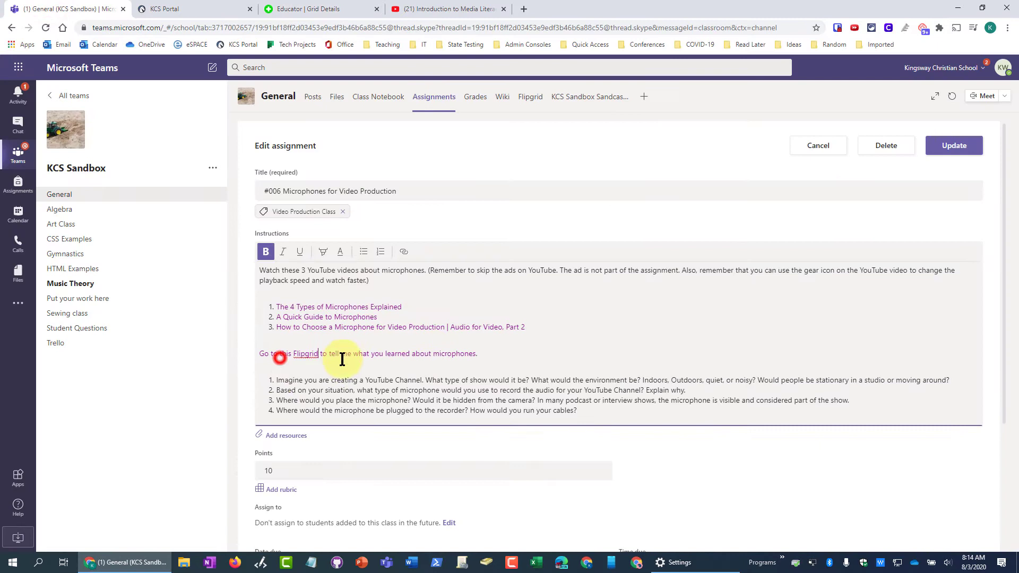
triple_click(295, 383)
click(364, 377)
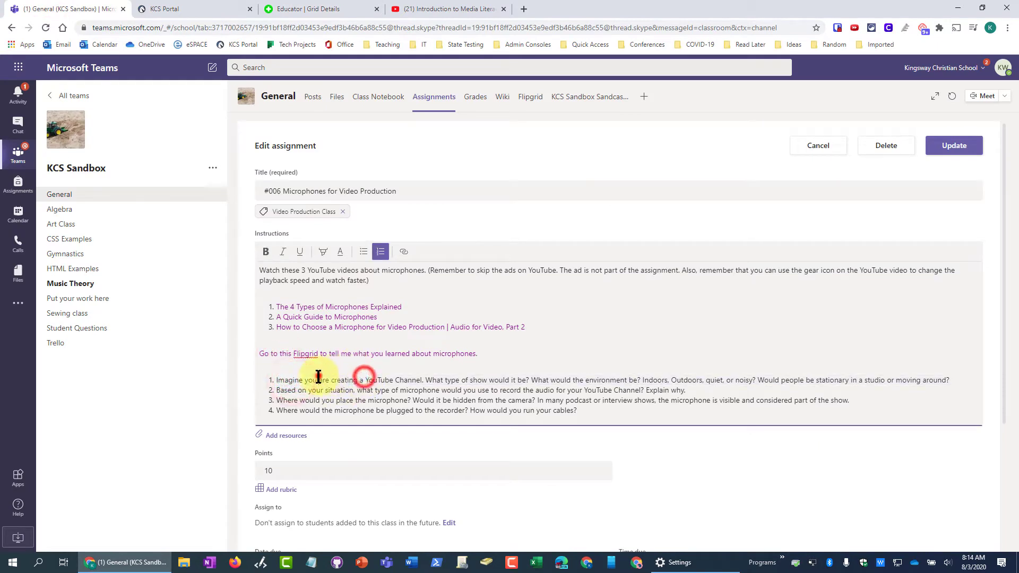
drag(319, 380, 393, 380)
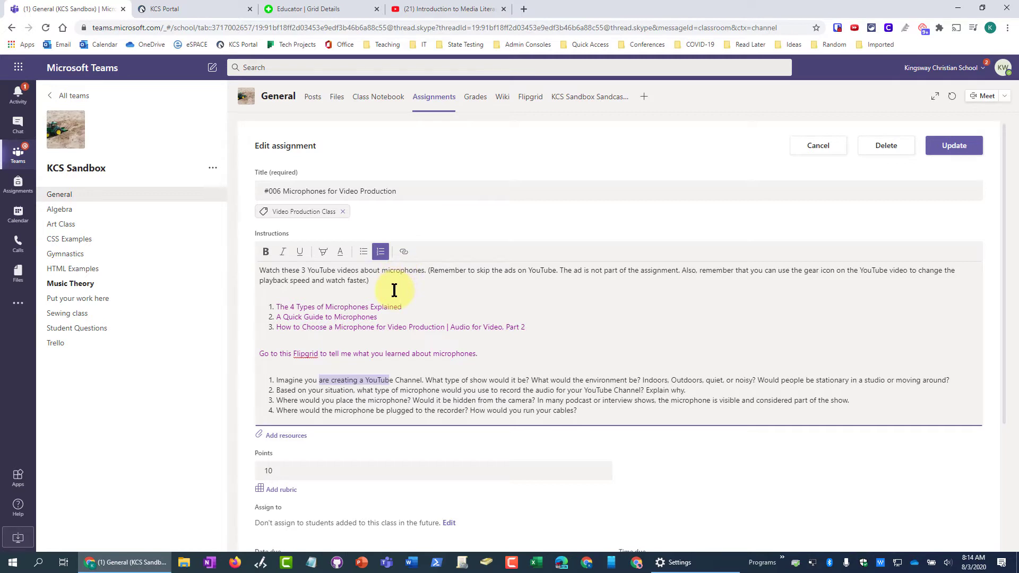
key(ctrl+k)
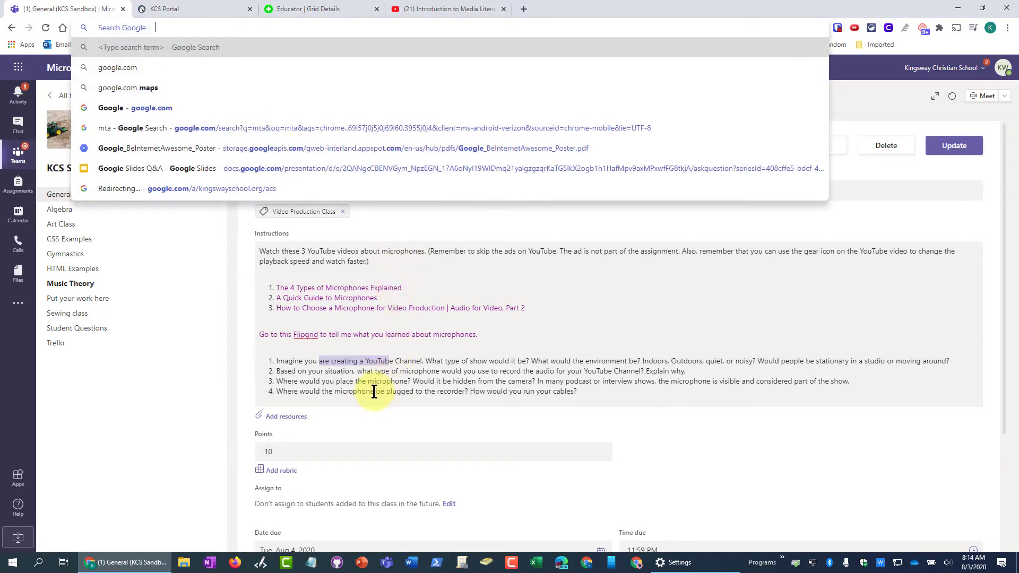
click(344, 363)
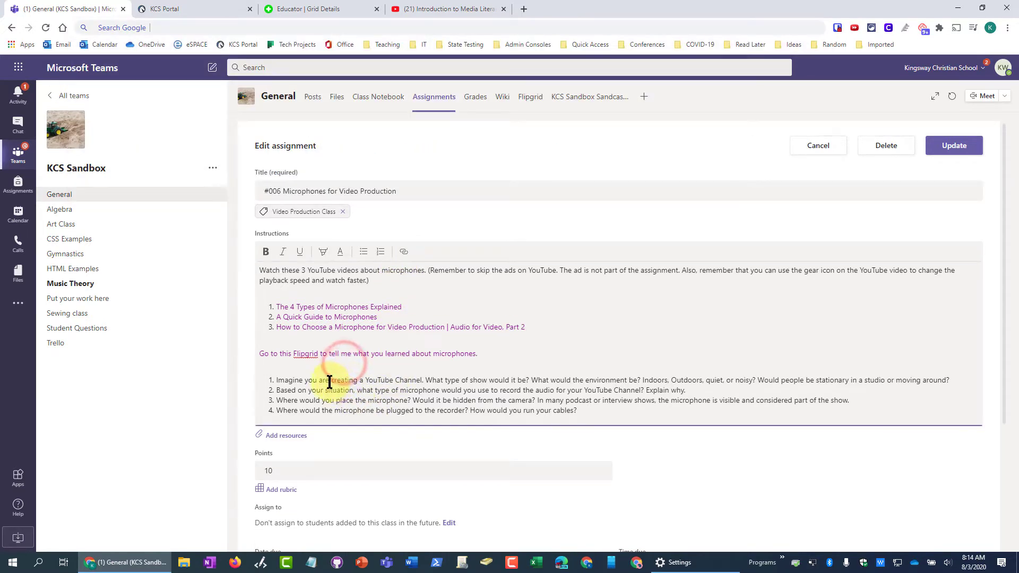
Turn the words "creating a YouTube Channel" in the first question into a hyperlink to the copied Flipgrid address
drag(330, 380, 423, 380)
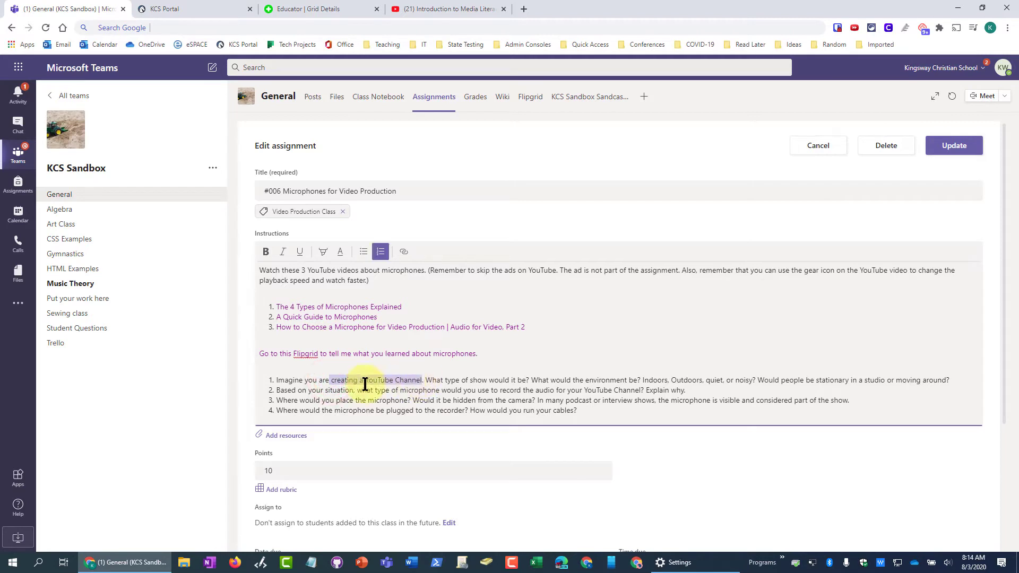
click(406, 256)
right_click(404, 280)
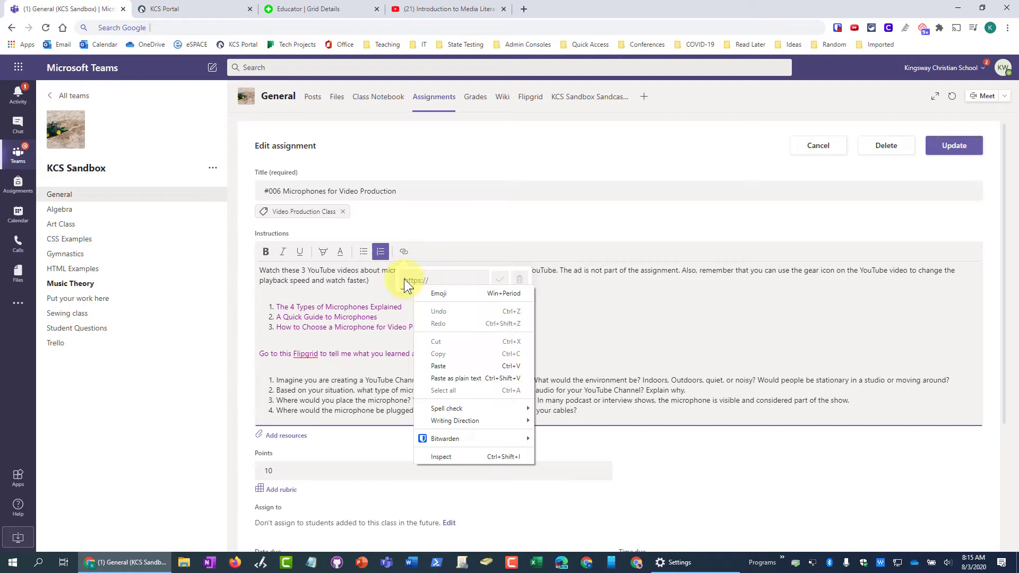
click(443, 366)
click(500, 280)
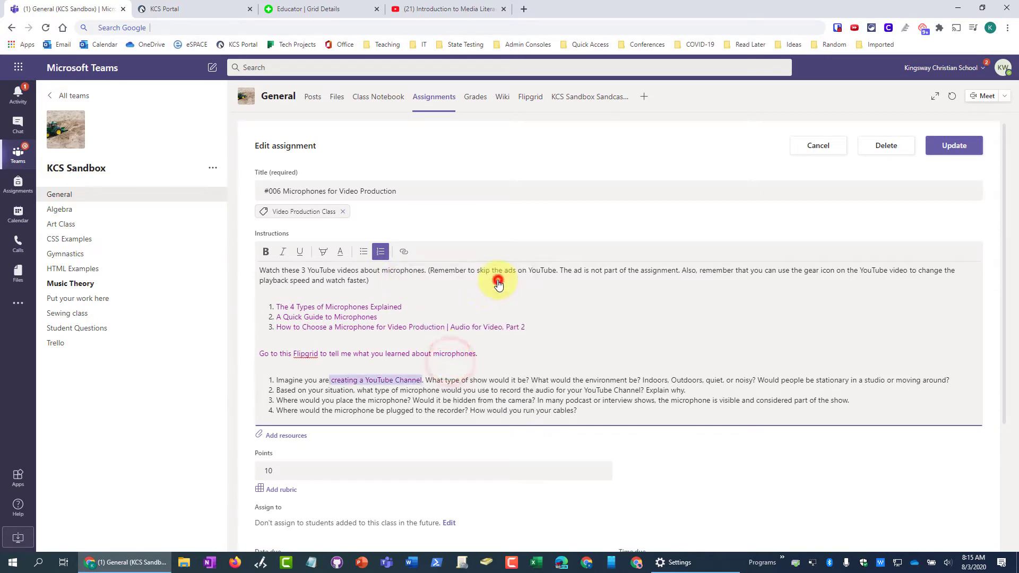
click(432, 380)
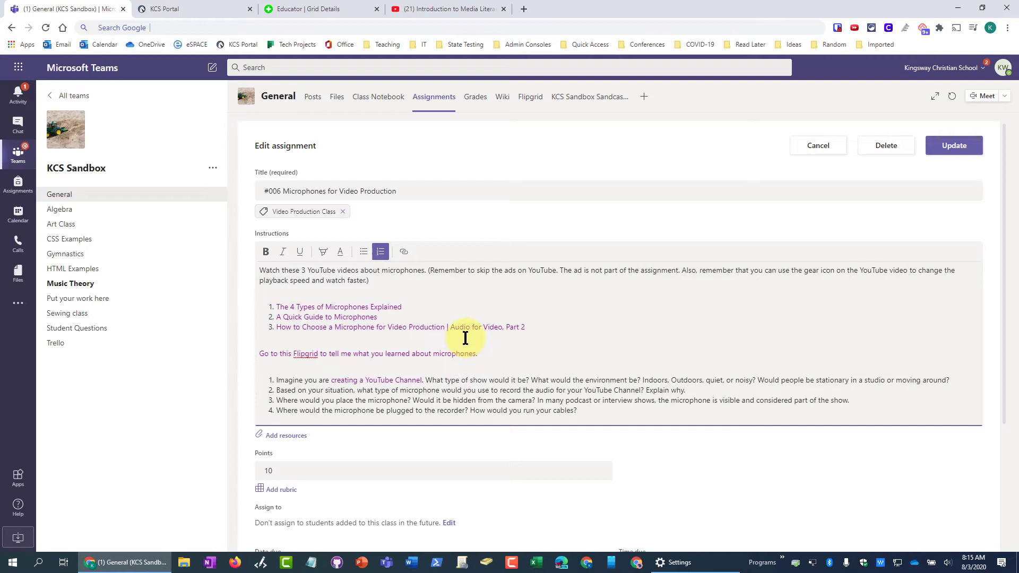
Start adding a web link as a resource of the assignment
click(282, 442)
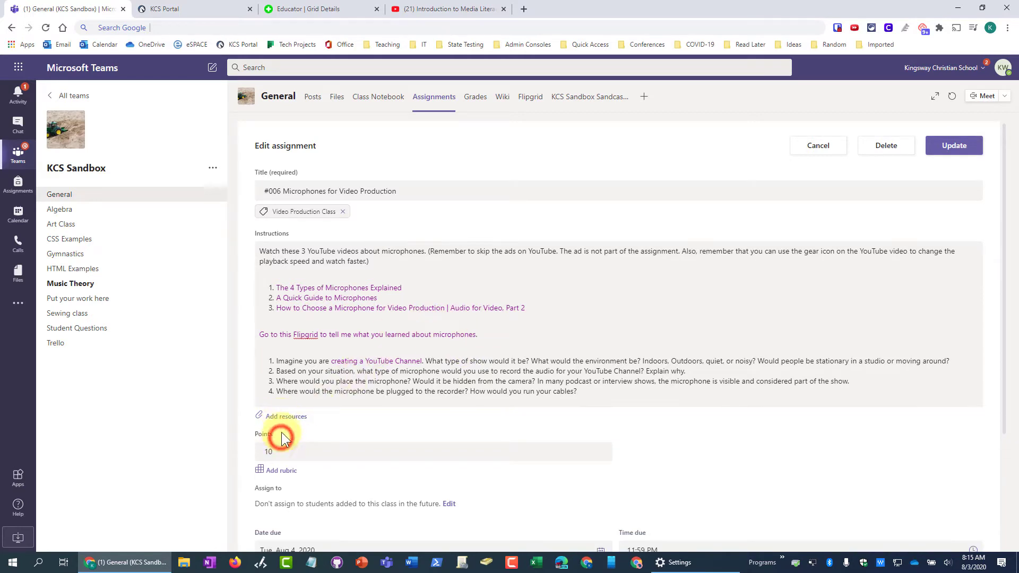
click(280, 416)
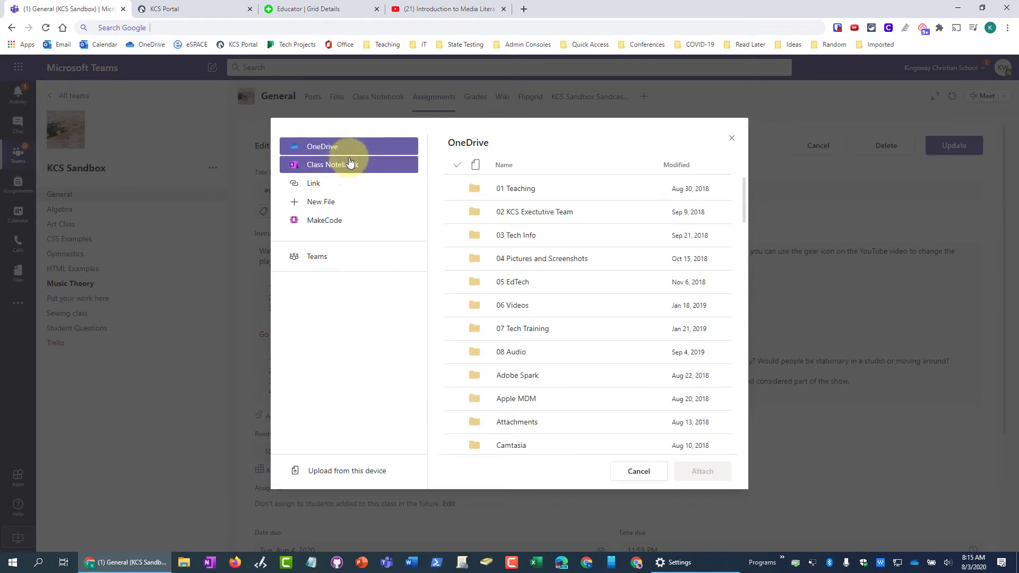
click(328, 184)
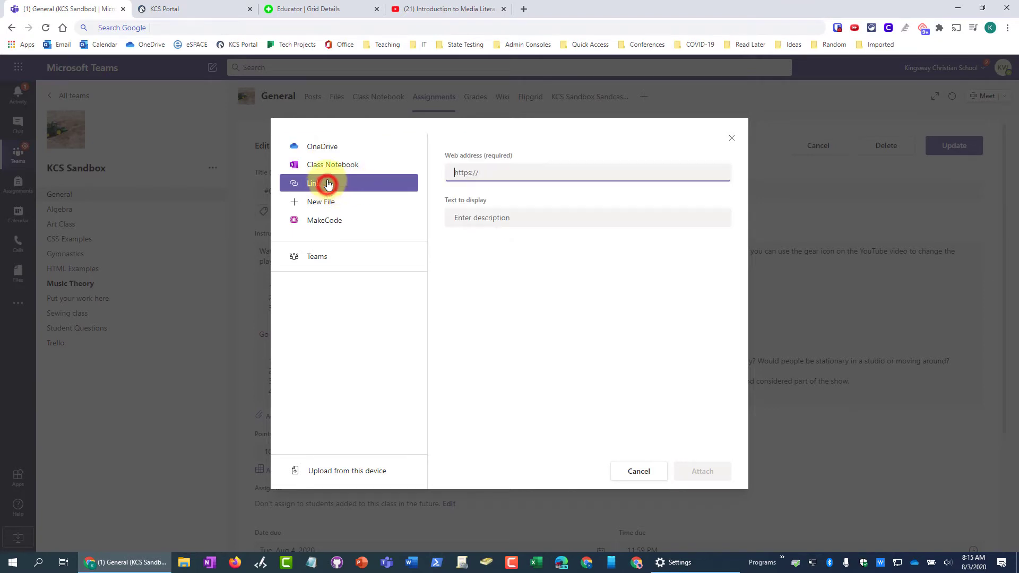
Copy the URL of the YouTube video "Introduction to Media Literacy: Crash Course Media Literacy #1" and return to Microsoft Teams
click(306, 11)
click(415, 9)
right_click(298, 195)
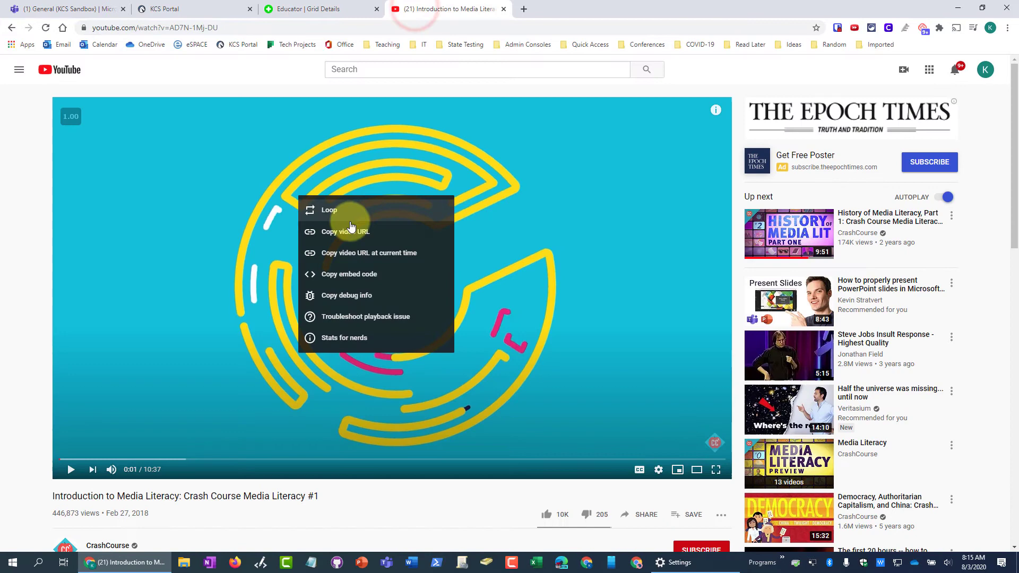
click(364, 230)
click(46, 10)
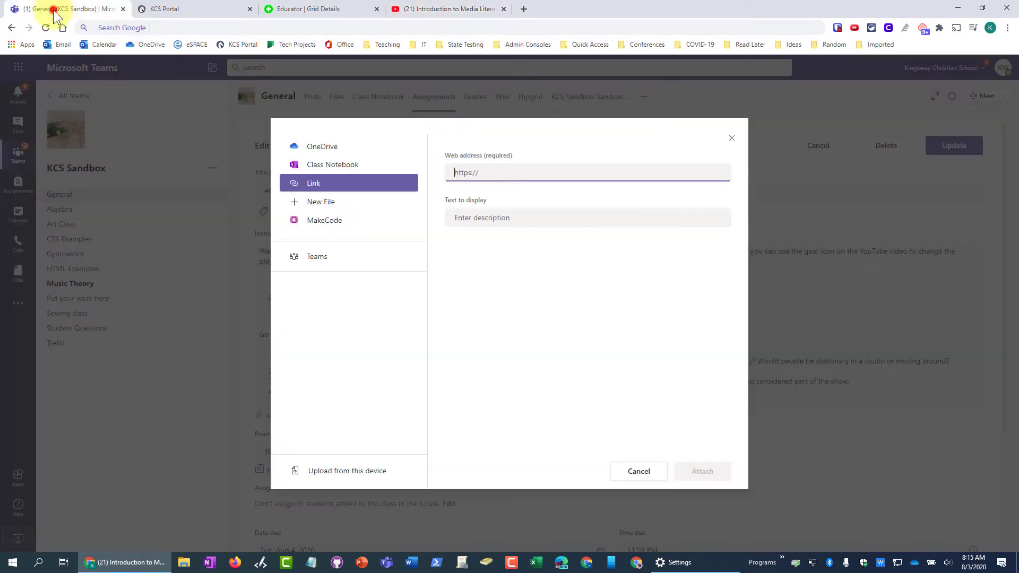
Attach the copied video URL as a resource with the display text "Link to you YouTUbevidoe"
right_click(484, 172)
click(531, 250)
click(497, 213)
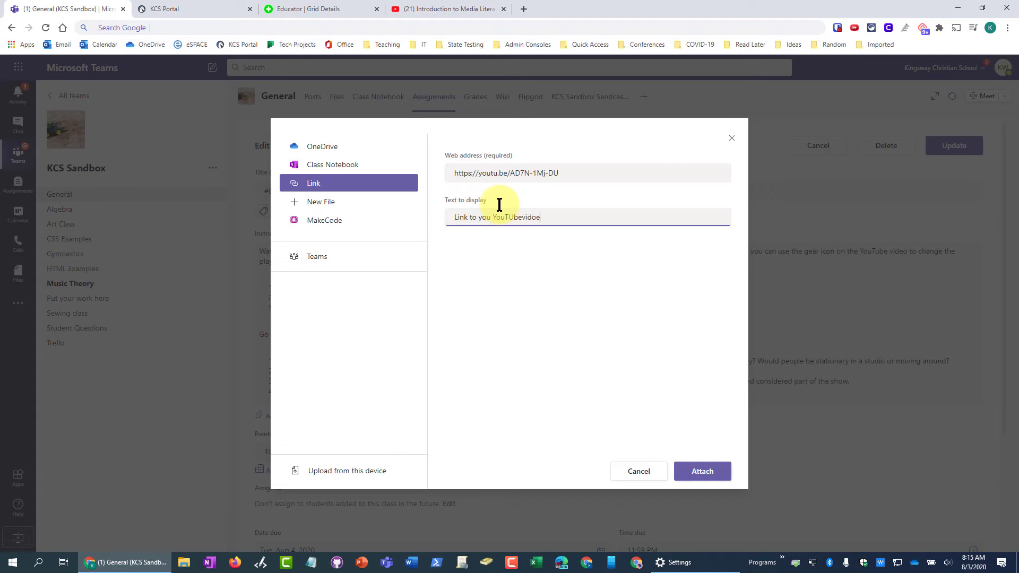
key(Return)
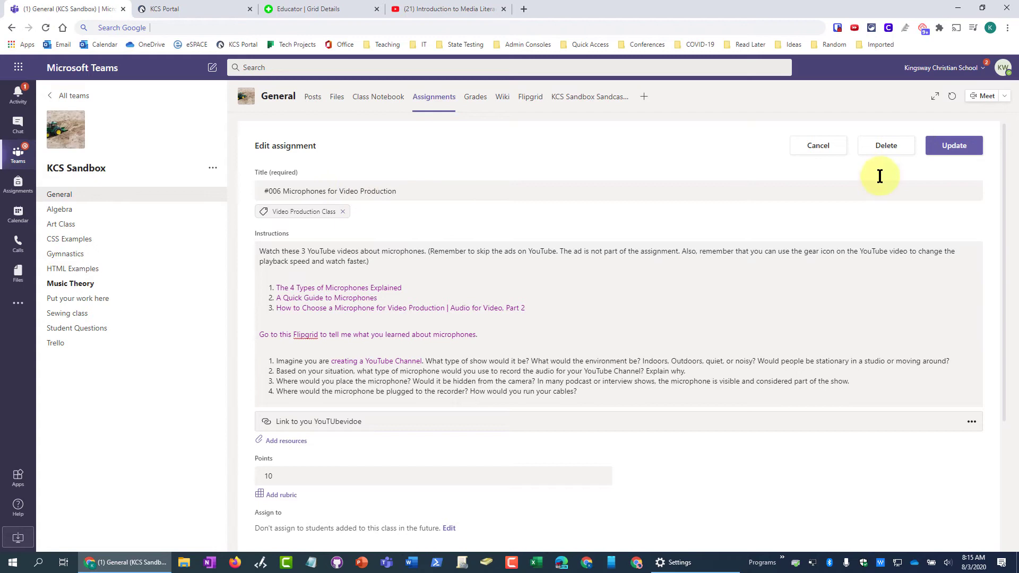
Save the assignment update and check its reference materials in the student view
click(953, 145)
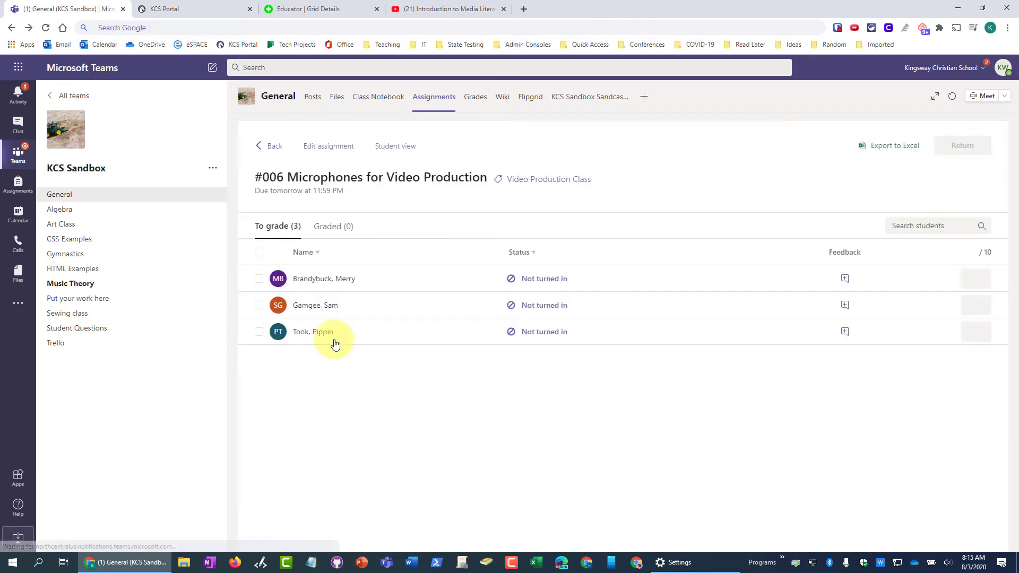
click(388, 147)
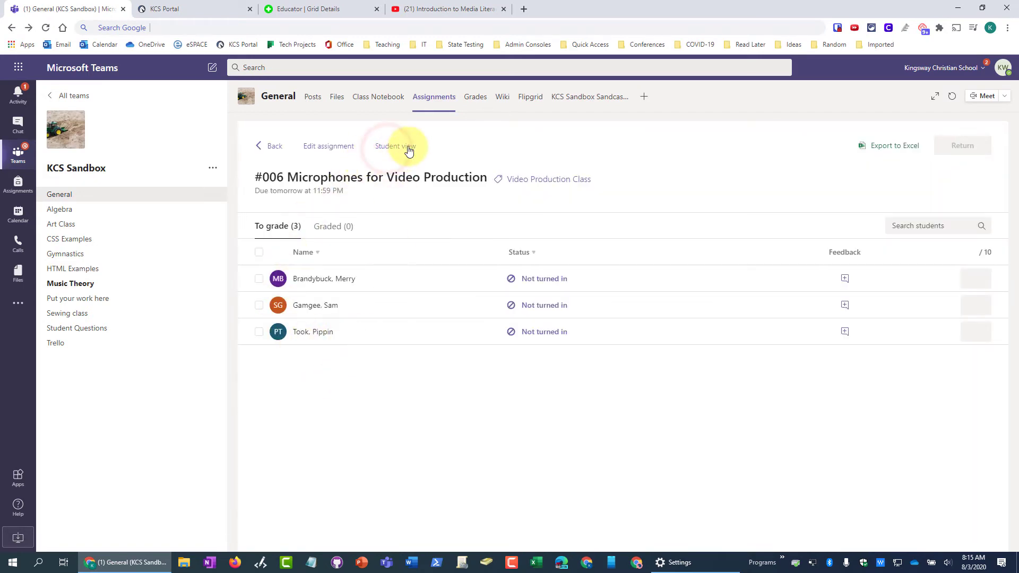
drag(256, 435, 316, 436)
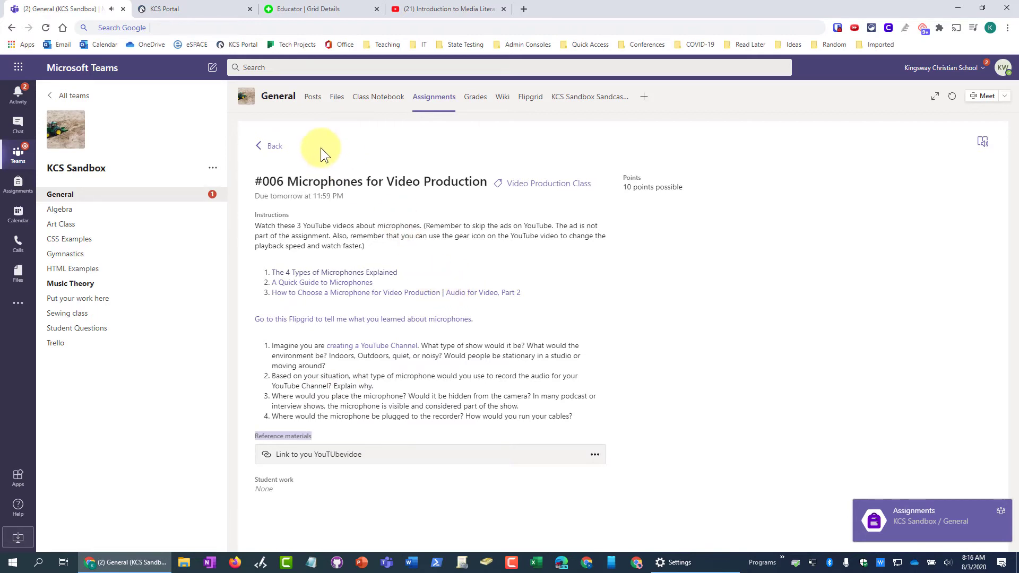
Copy the web address of the KCS Student Portal page and return to Microsoft Teams
click(188, 9)
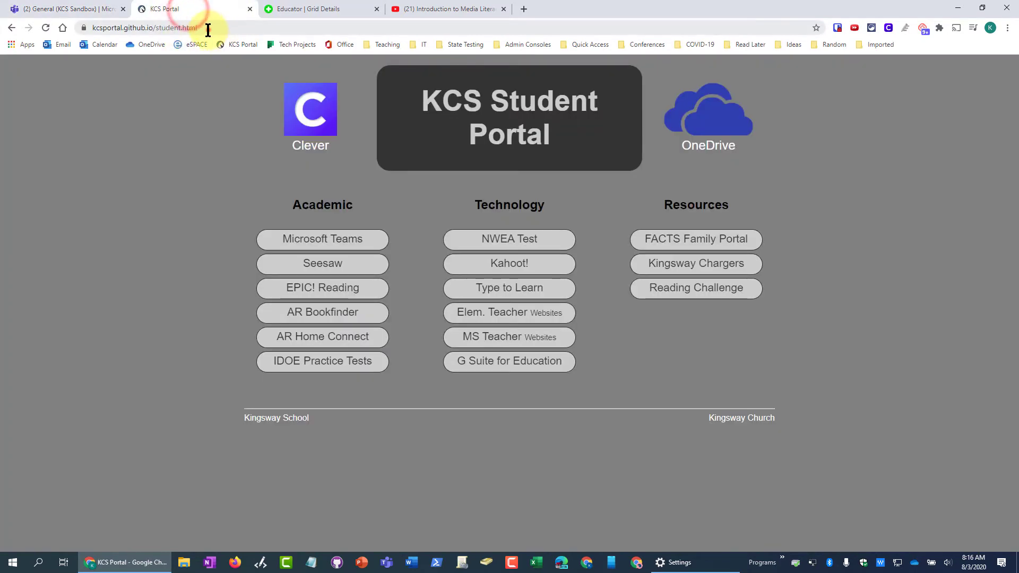
click(183, 30)
right_click(183, 31)
click(227, 108)
click(96, 10)
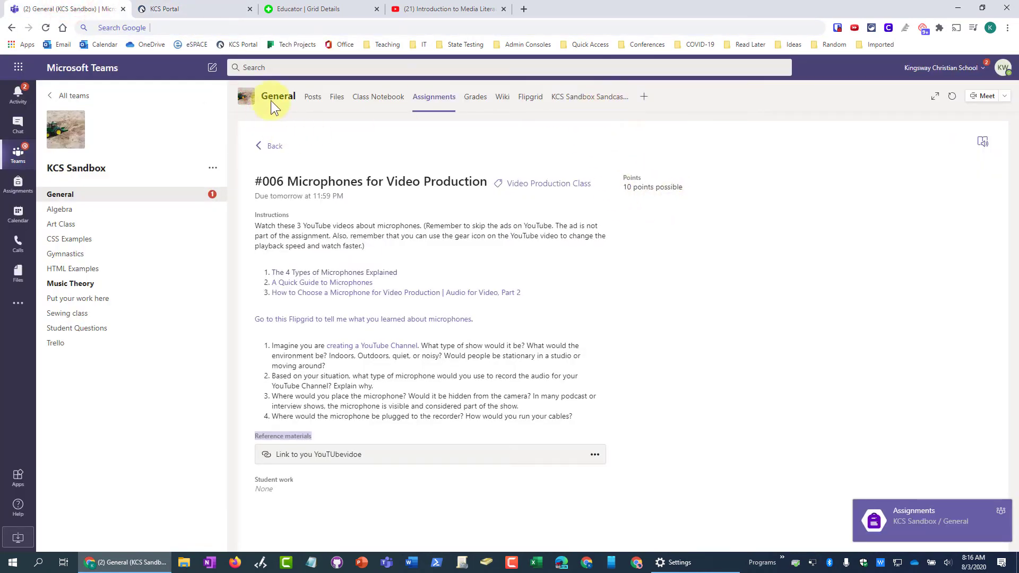
Leave the assignment and open the Algebra channel of the KCS Sandbox team
click(267, 148)
click(313, 95)
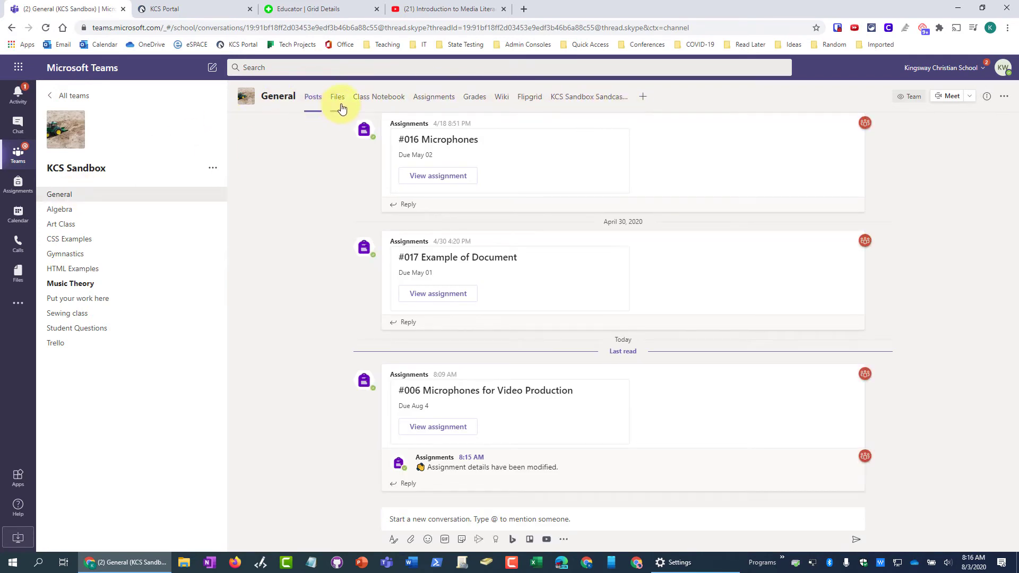
click(82, 211)
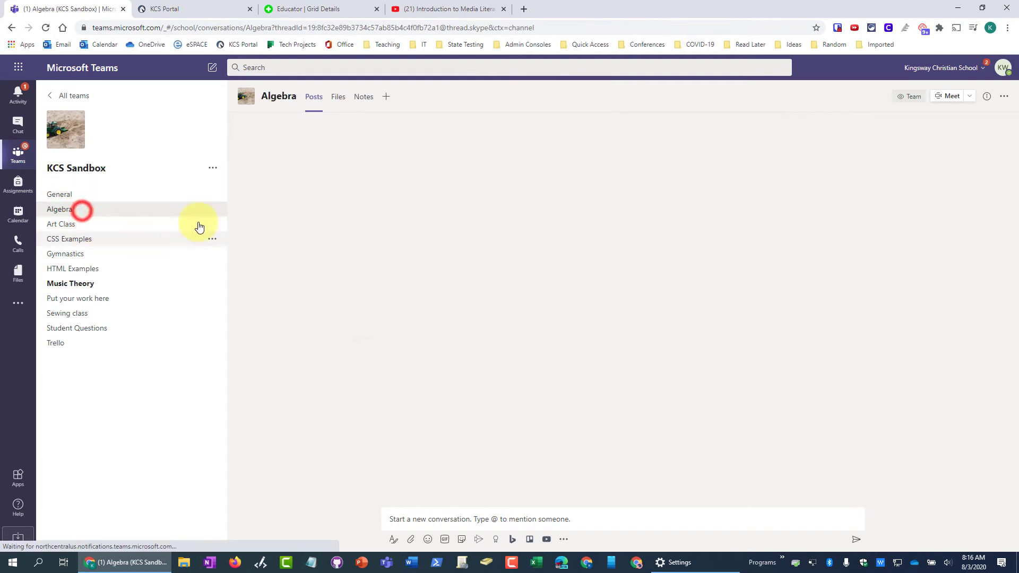
click(80, 192)
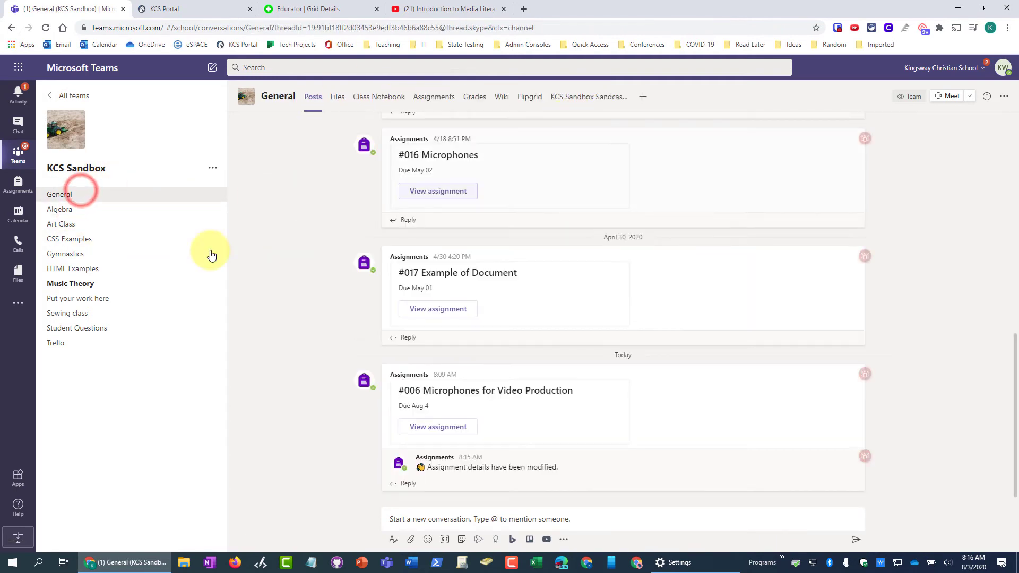
click(74, 209)
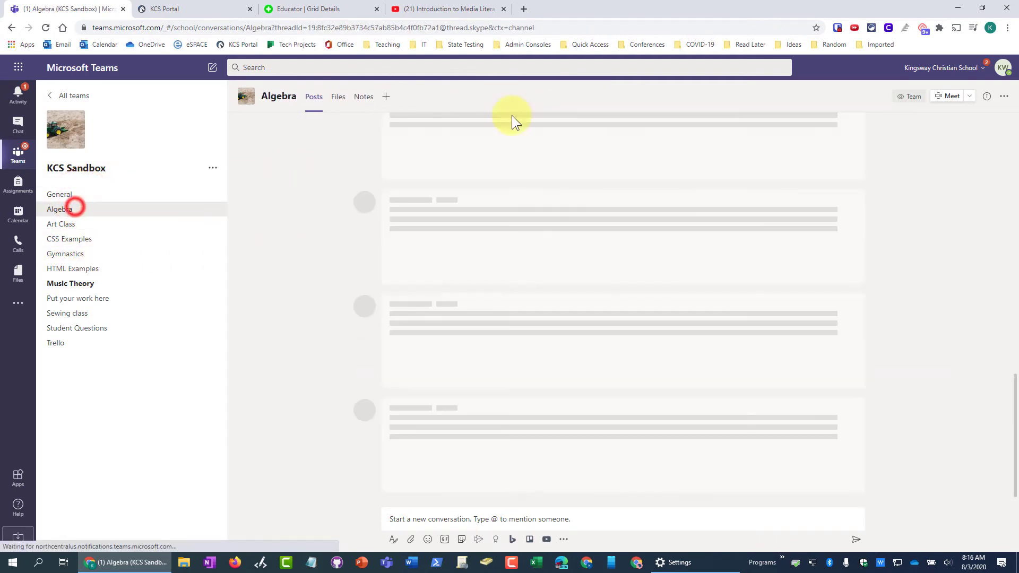
click(385, 95)
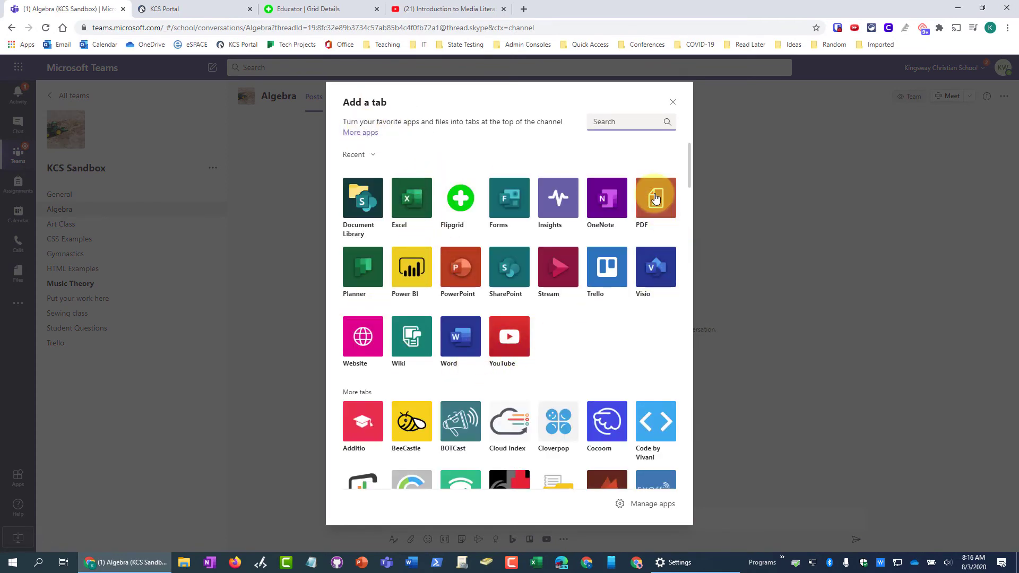
click(363, 342)
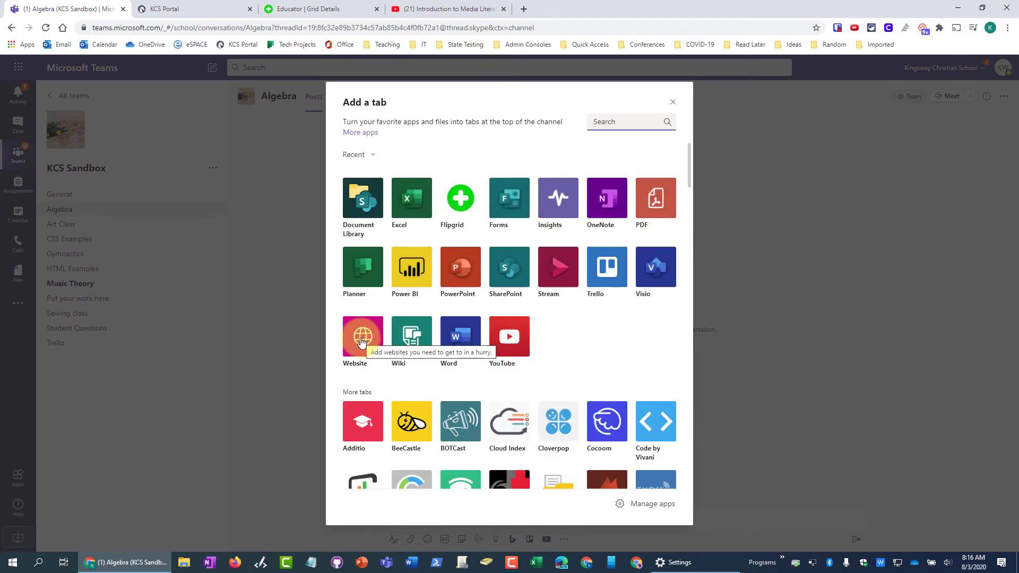
click(361, 341)
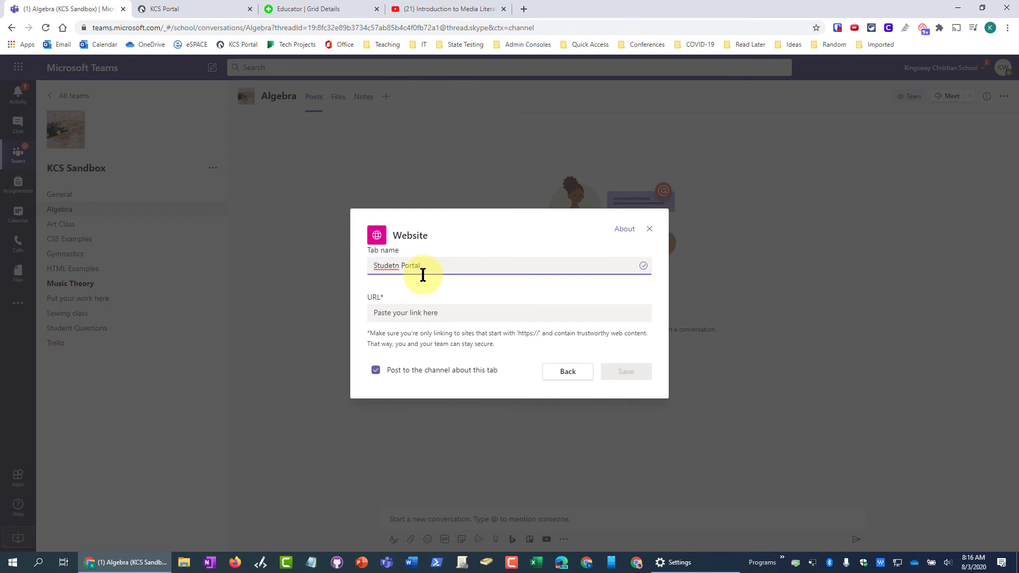
click(441, 307)
click(414, 355)
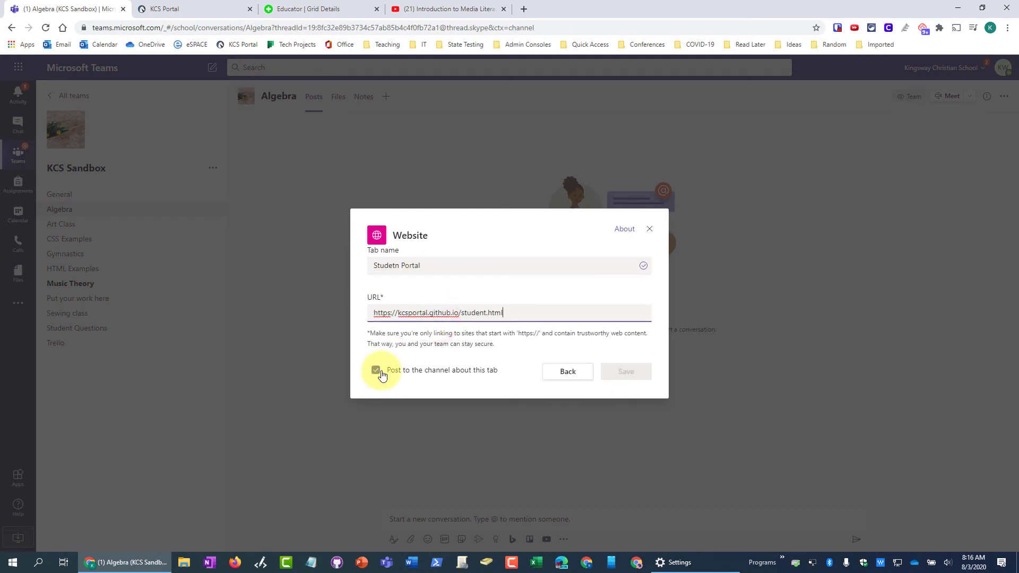
click(377, 370)
click(636, 371)
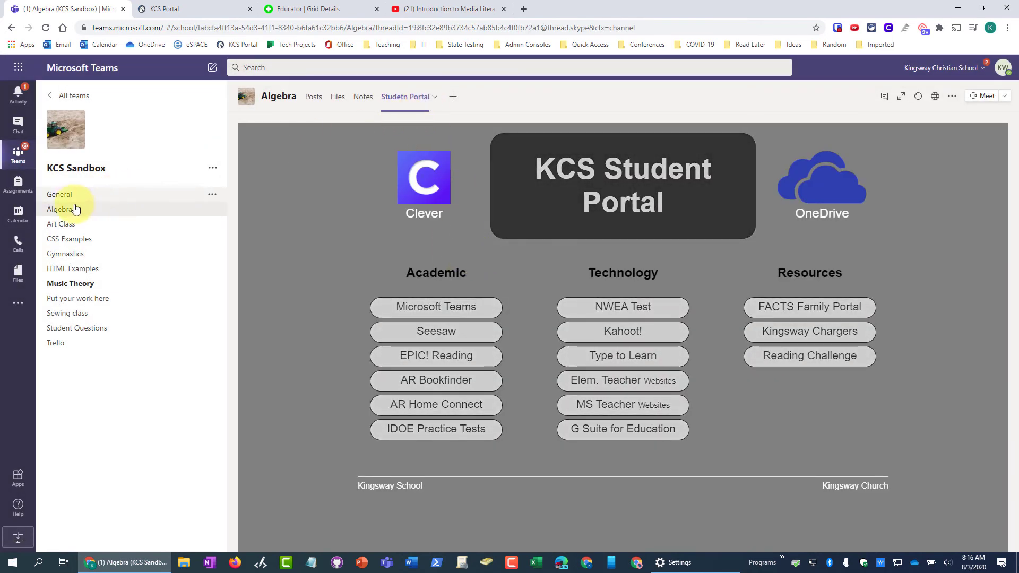
View the Algebra channel's posts and files, and reopen the new portal tab
click(317, 99)
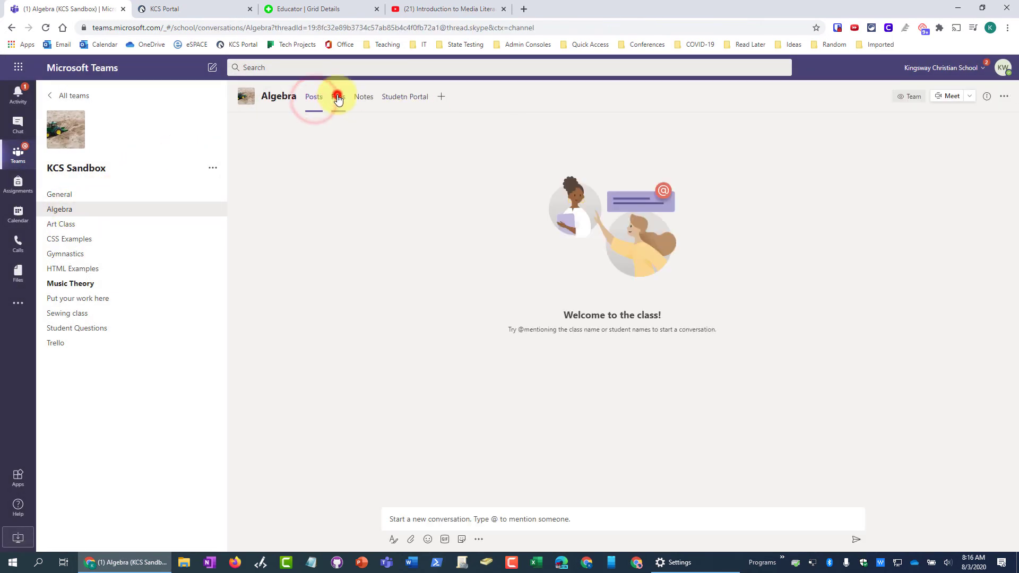
click(338, 98)
click(395, 99)
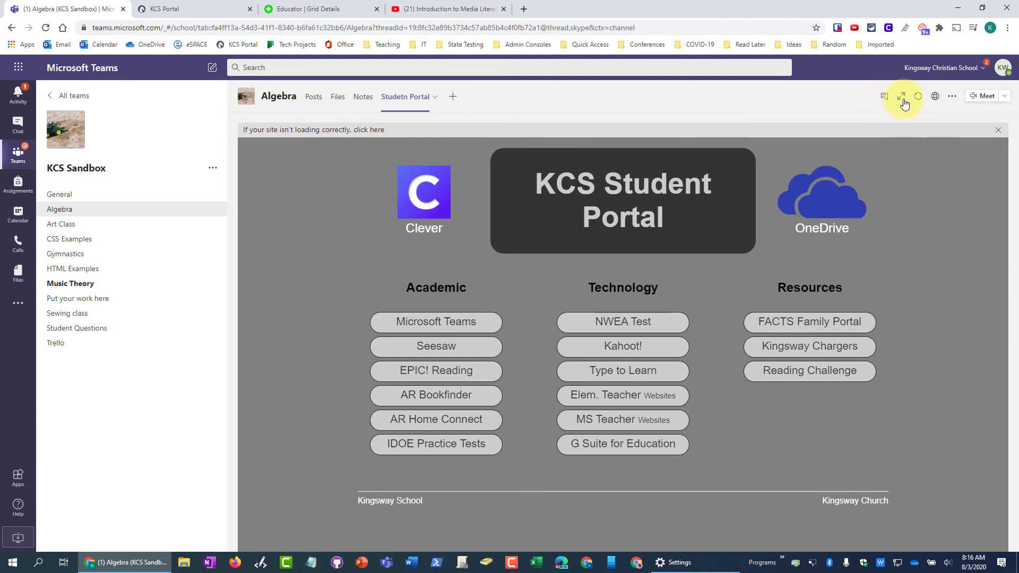
Open the embedded portal website in a separate browser tab, compare it with the Teams version, and return to Microsoft Teams
click(935, 101)
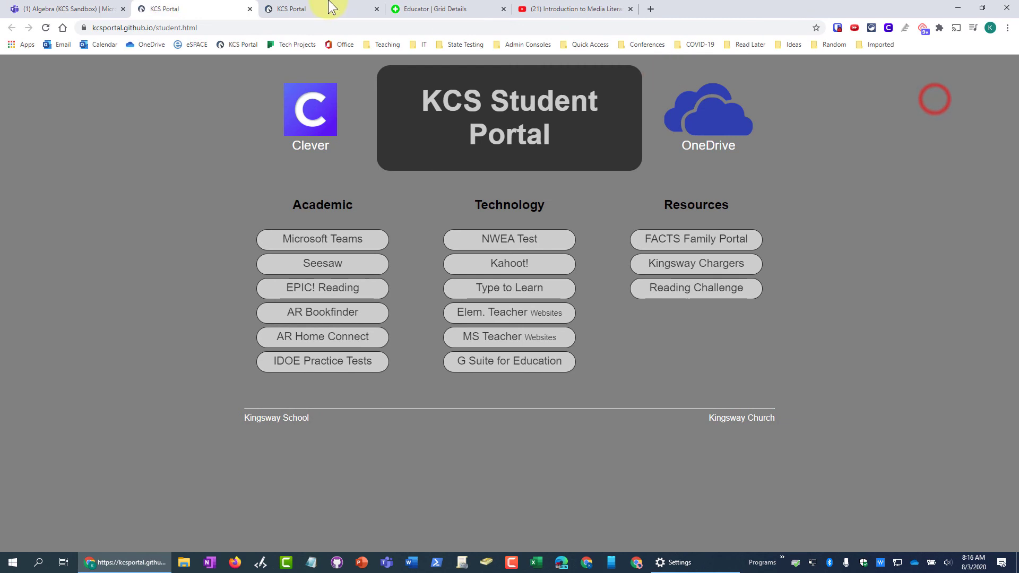
click(67, 8)
click(177, 8)
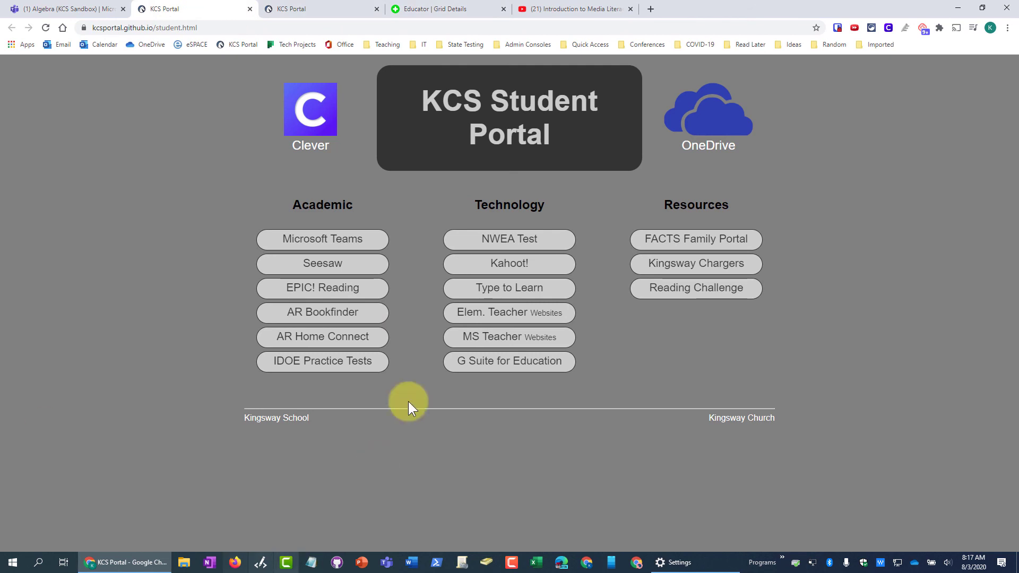
click(42, 8)
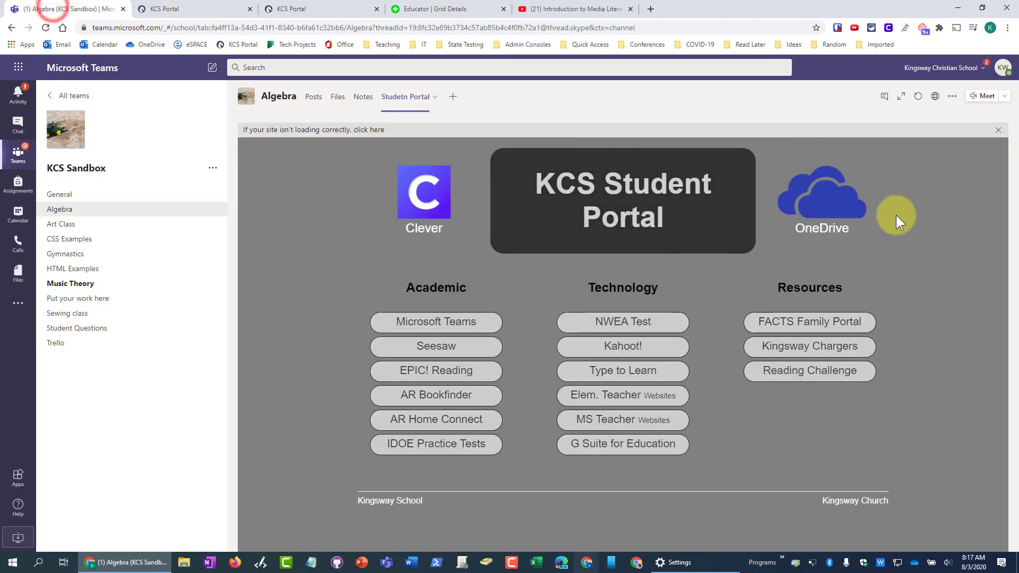